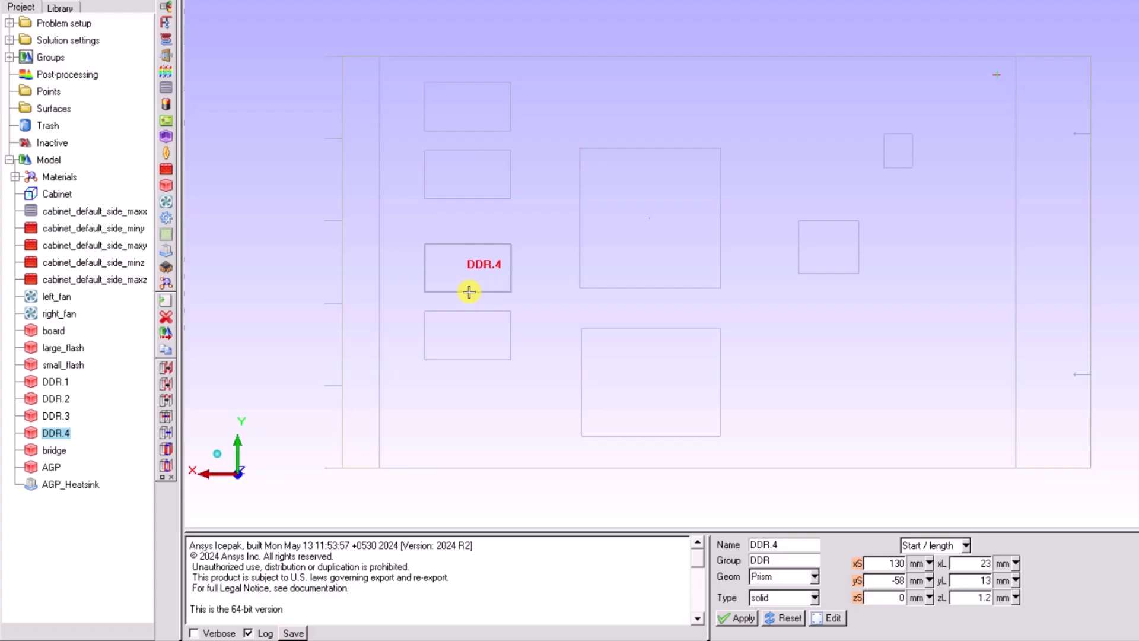
- Switch DDR.4 to start/end coordinates and align its starting Y side with the lower edge of the AGP block
key(ctrl)
click(965, 545)
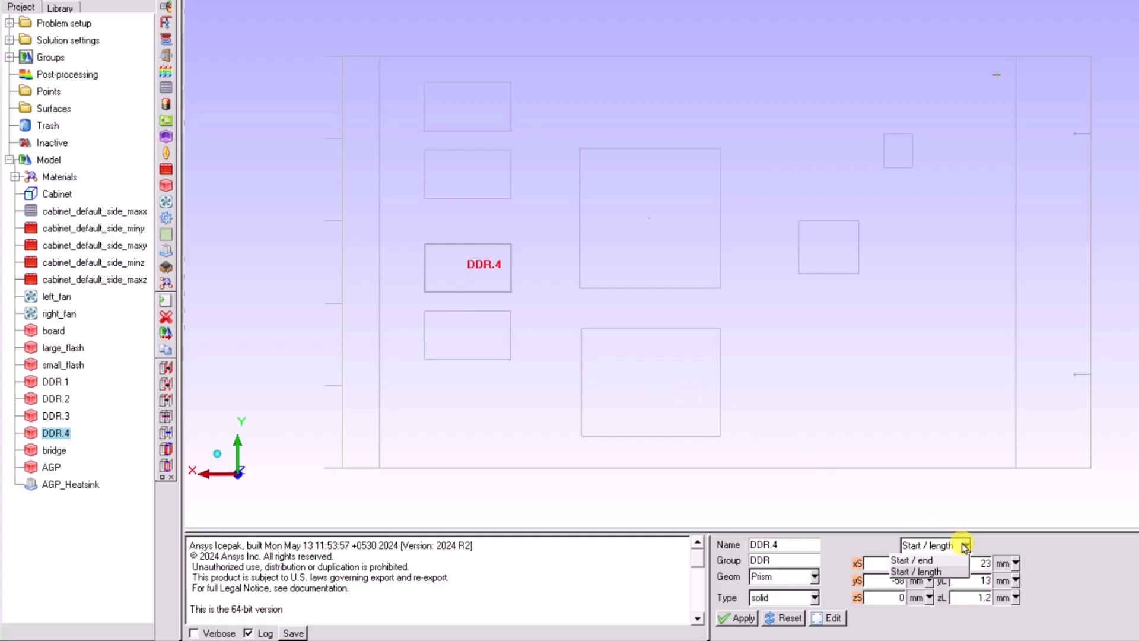
click(940, 560)
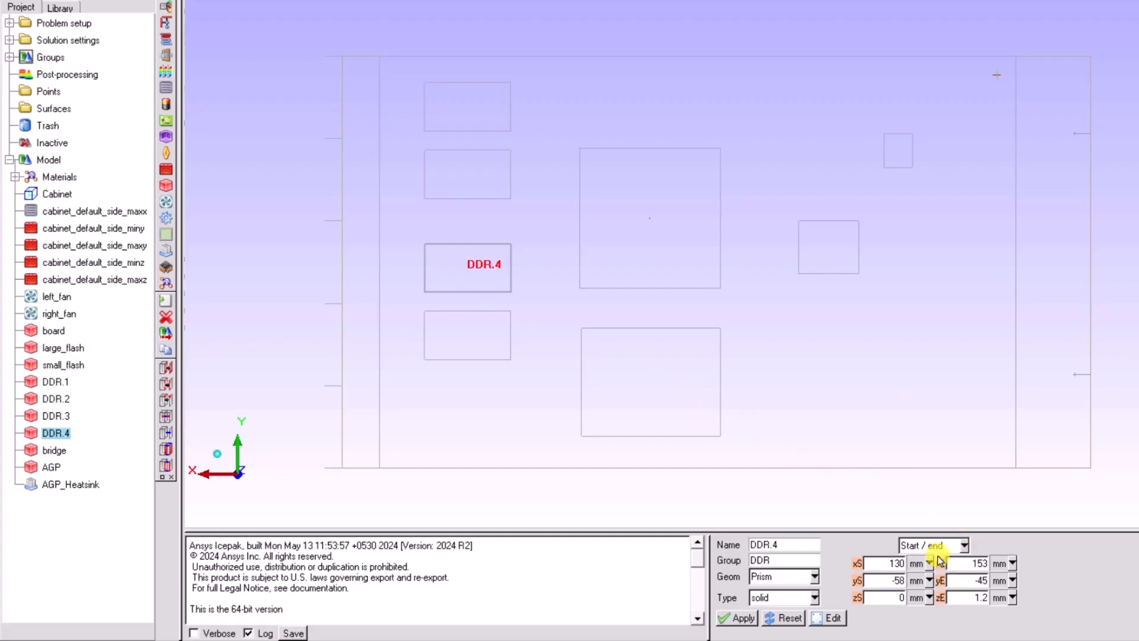
click(856, 581)
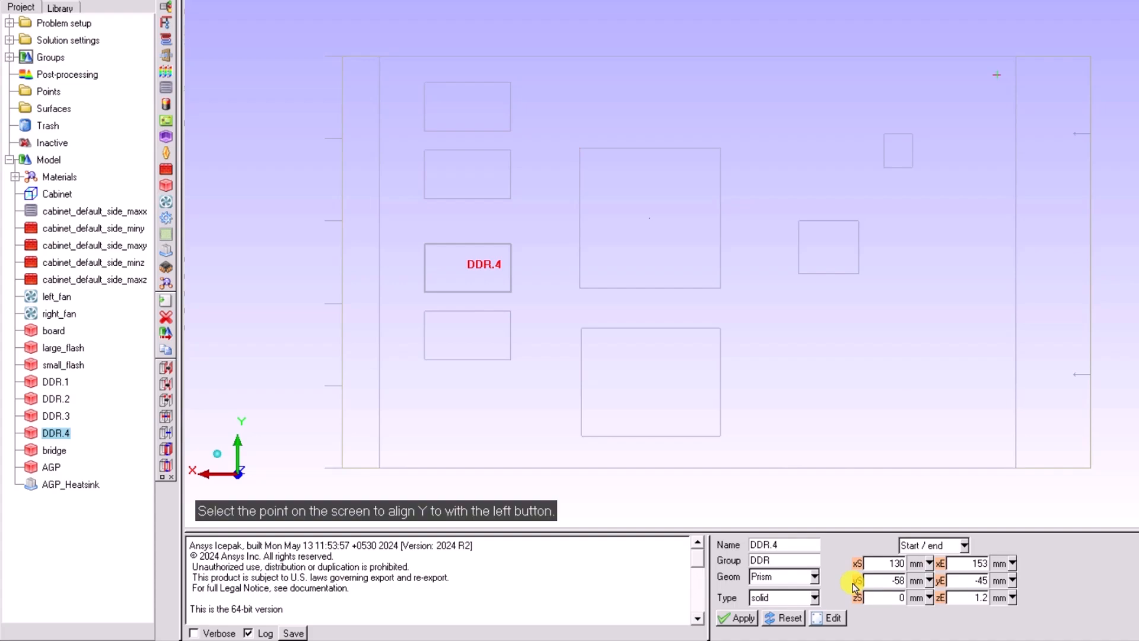
click(652, 288)
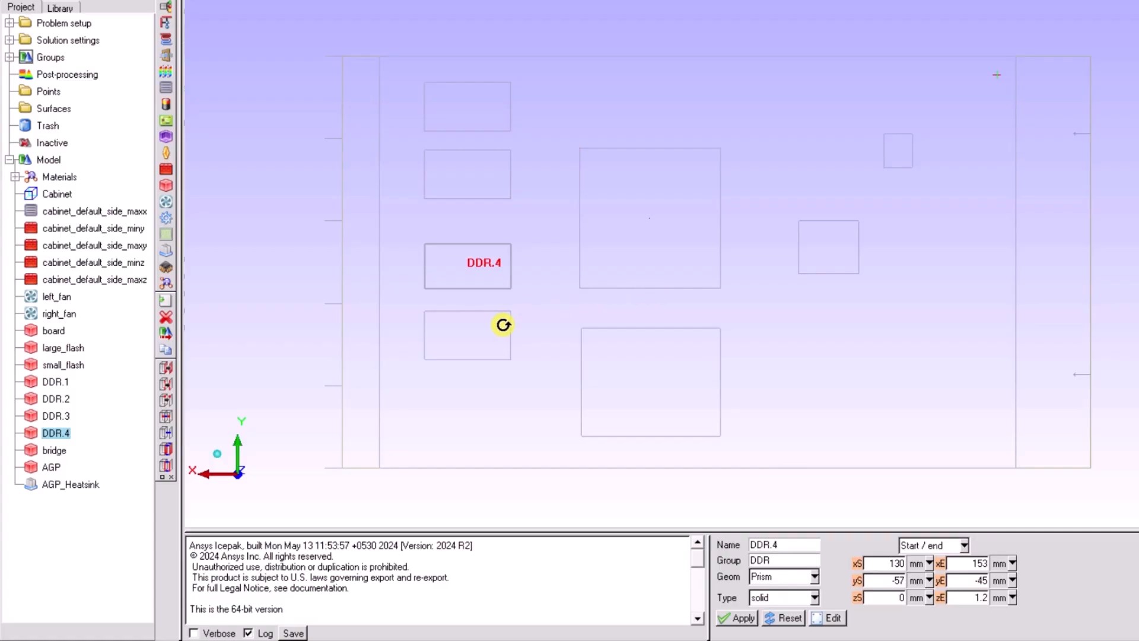
- Align the AGP block's starting Z side with the top surface of the board
click(239, 442)
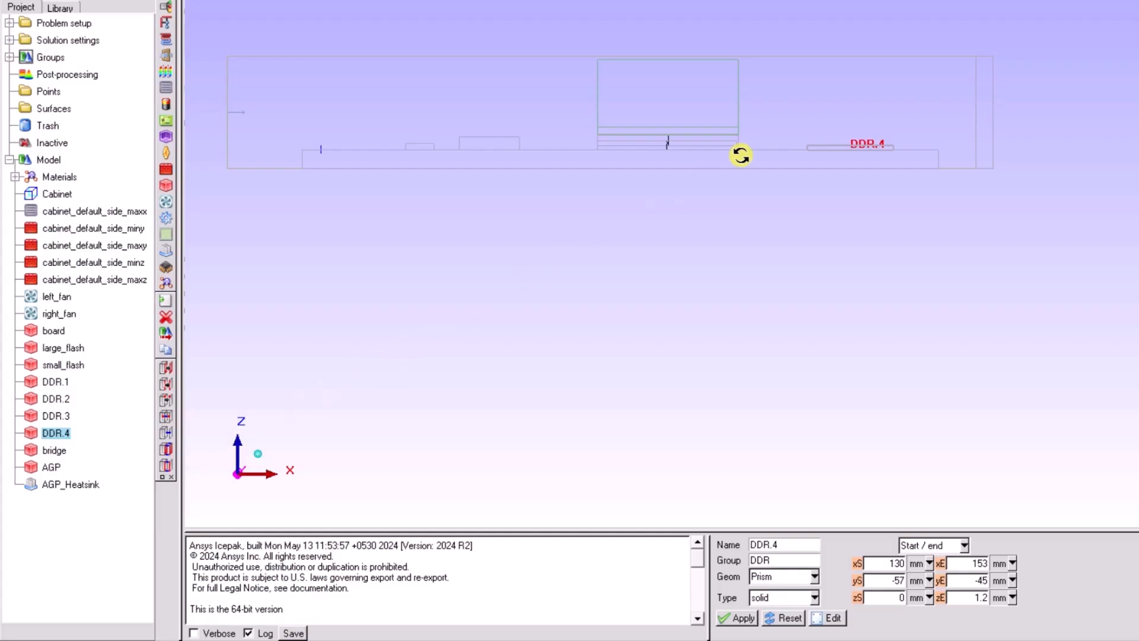
key(z)
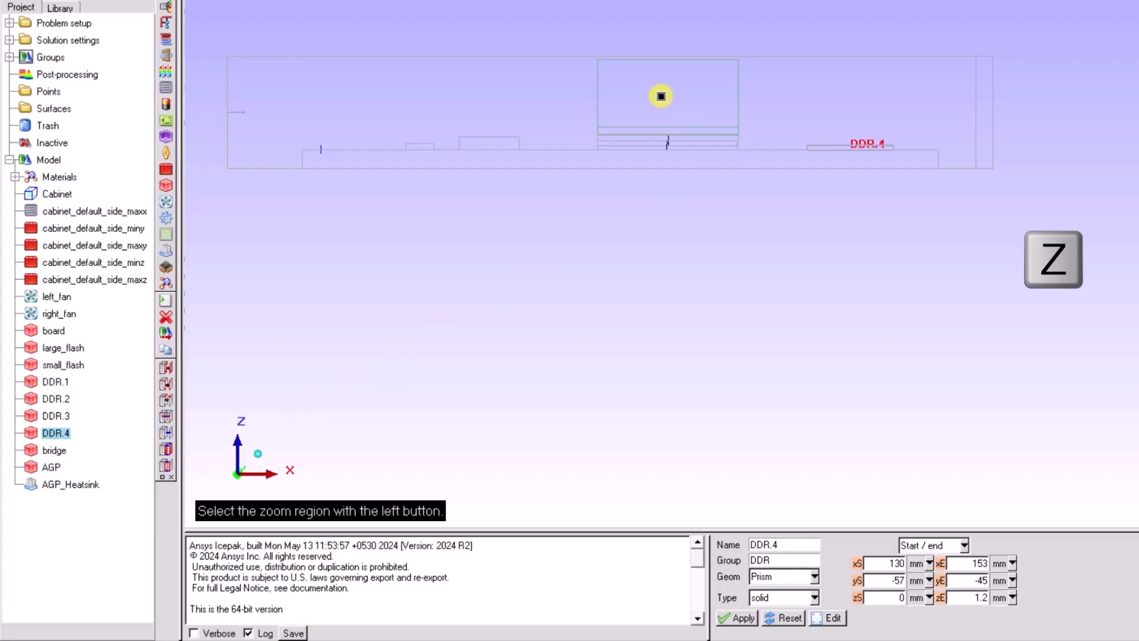
drag(602, 45, 761, 183)
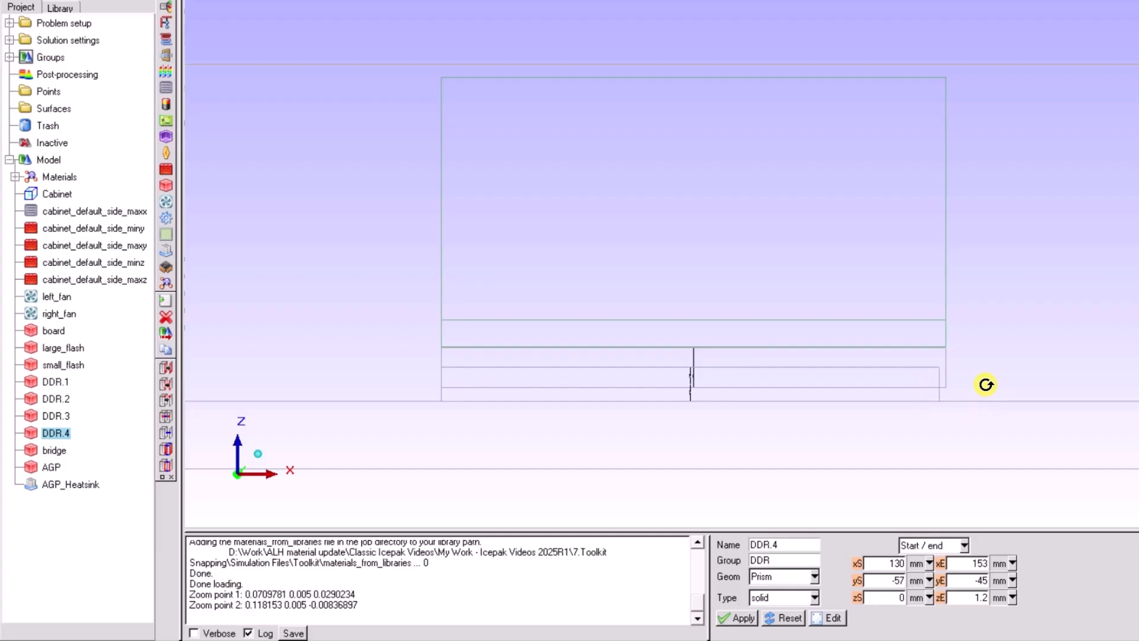
click(53, 468)
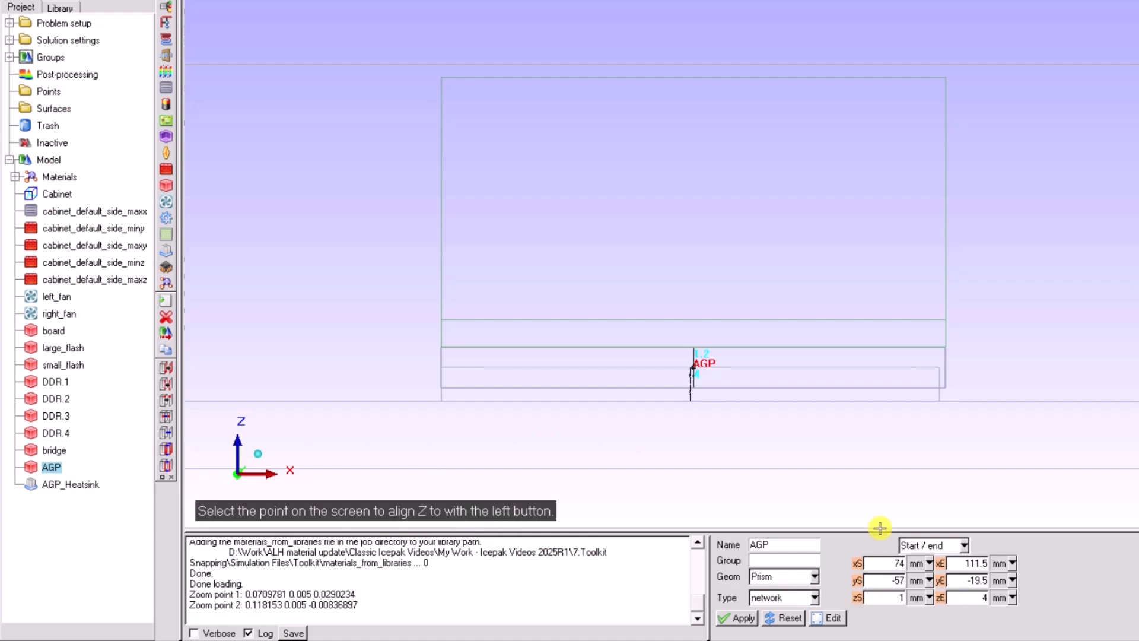
click(947, 400)
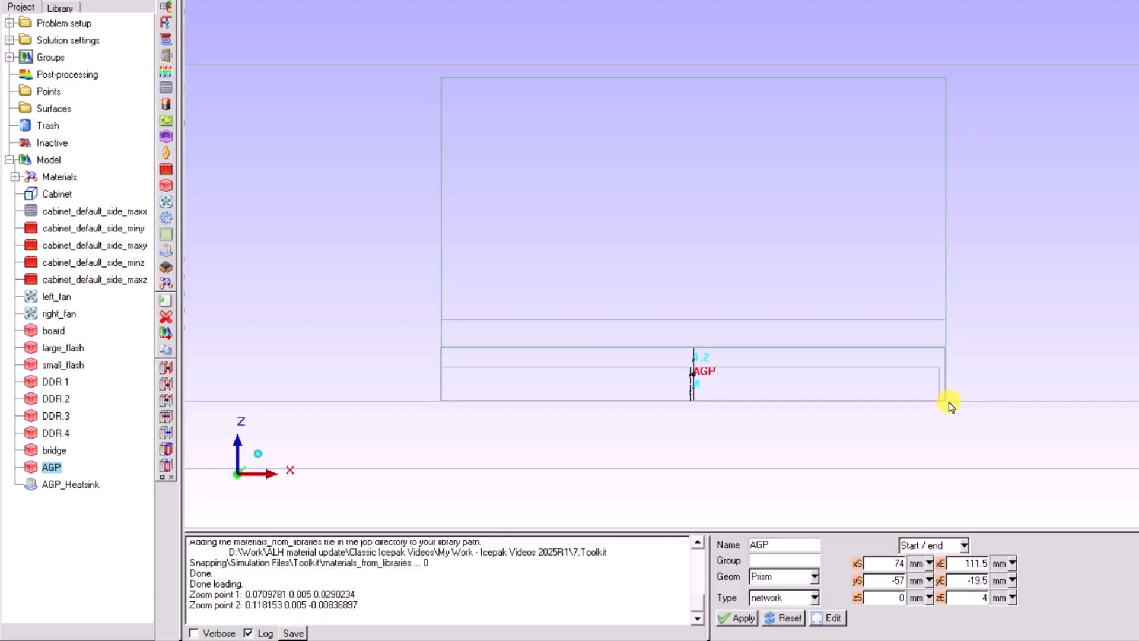
- Switch the bridge block to start/end coordinates and align its ending X side with the AGP block's ending X side
shift+click(905, 394)
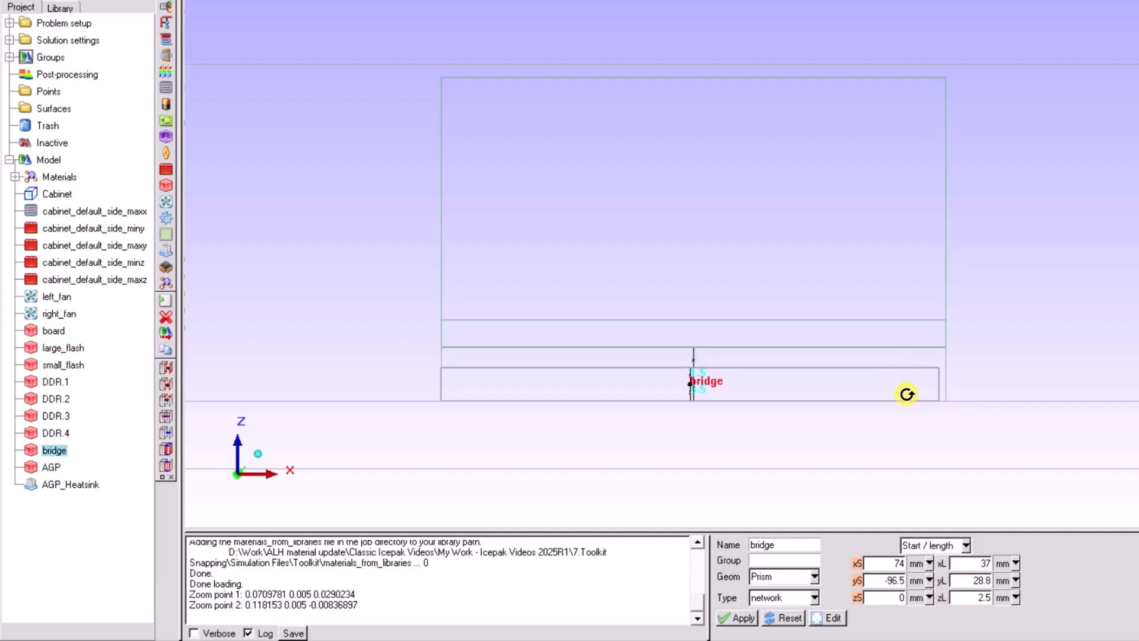
click(966, 546)
click(941, 560)
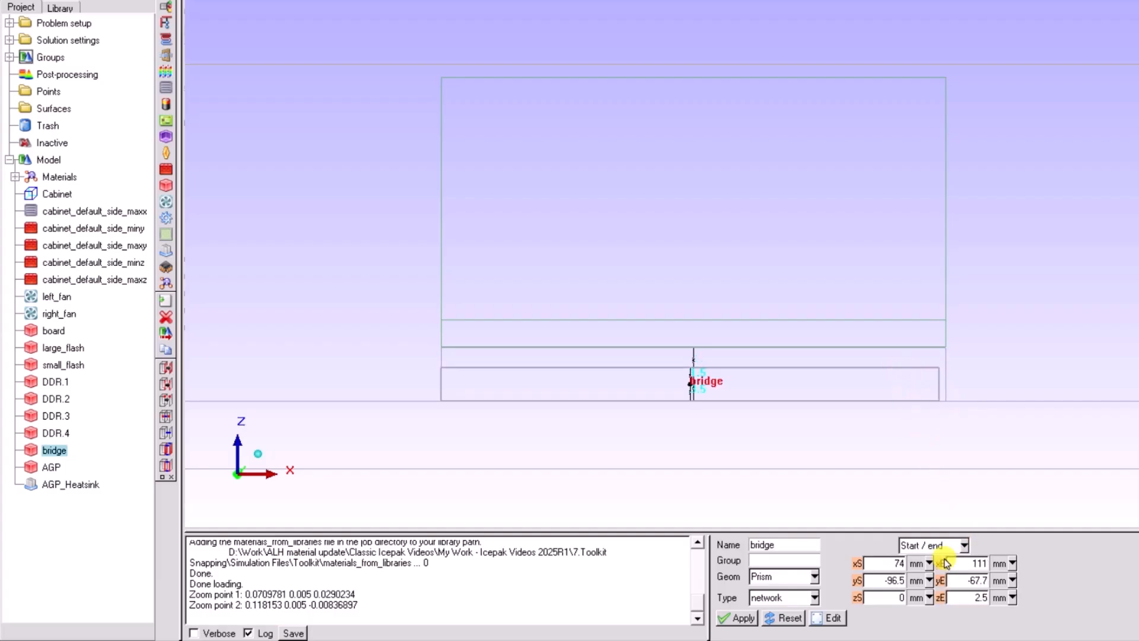
click(943, 563)
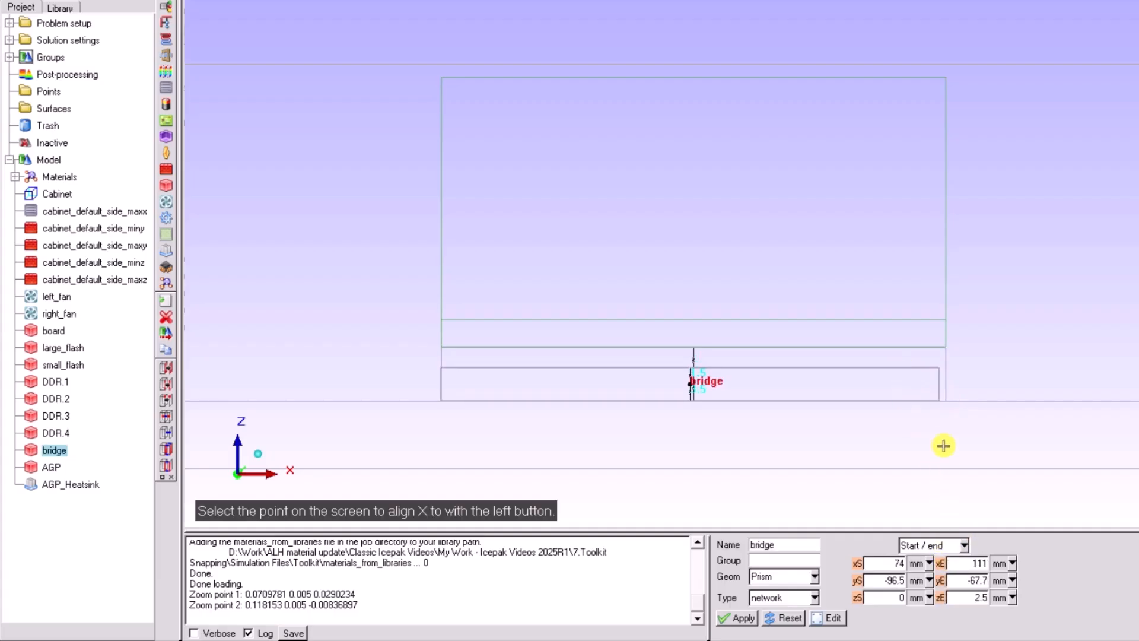
click(944, 363)
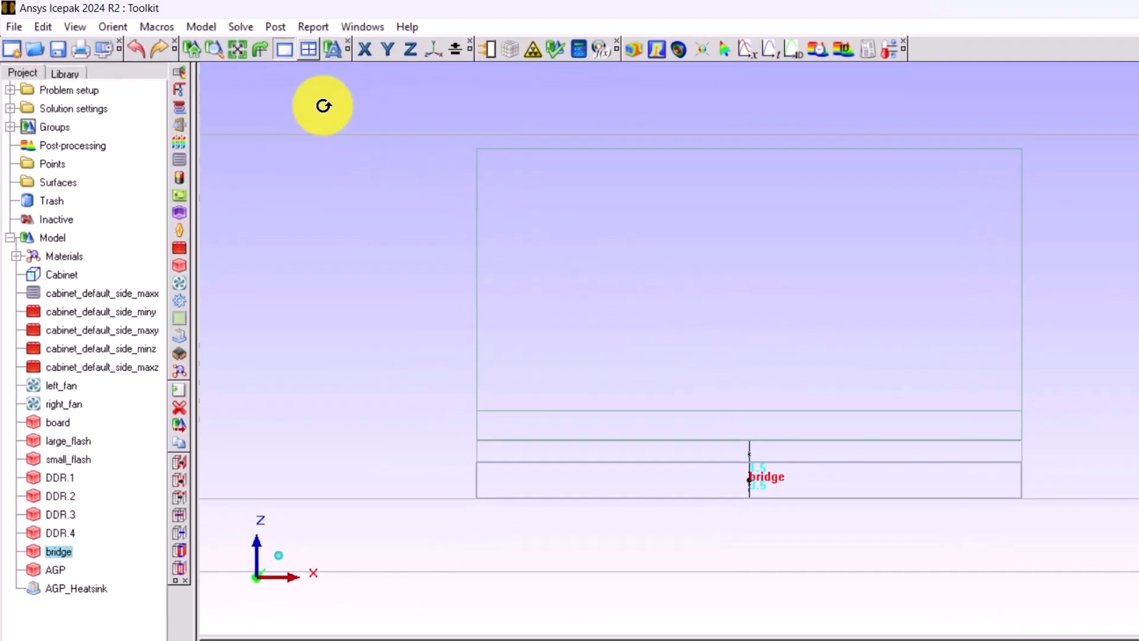
click(239, 52)
click(435, 53)
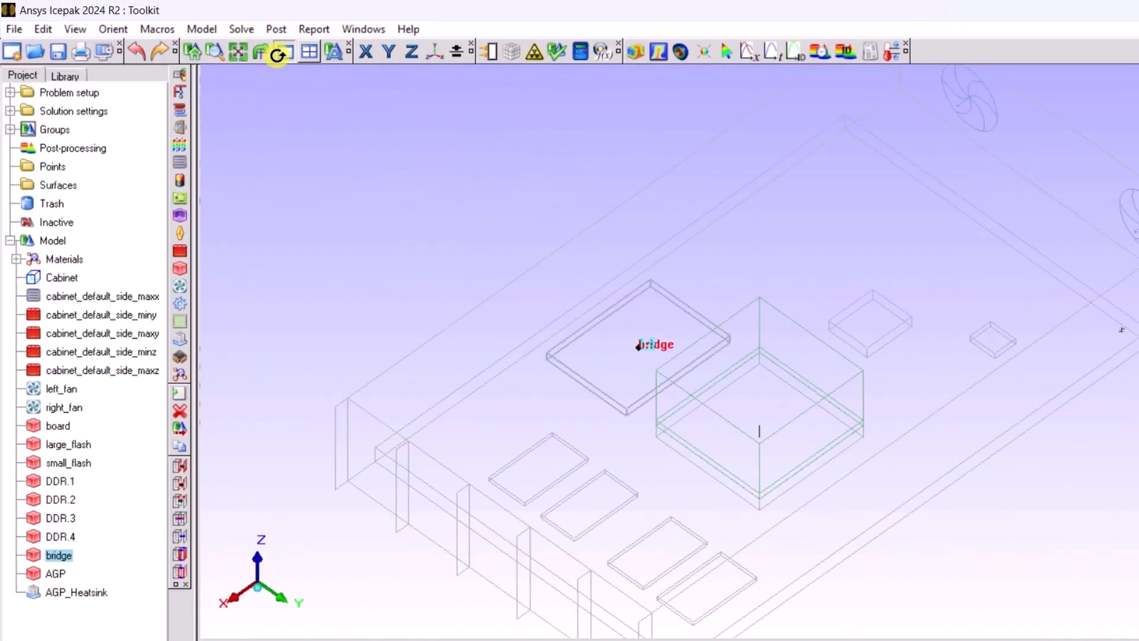
click(239, 52)
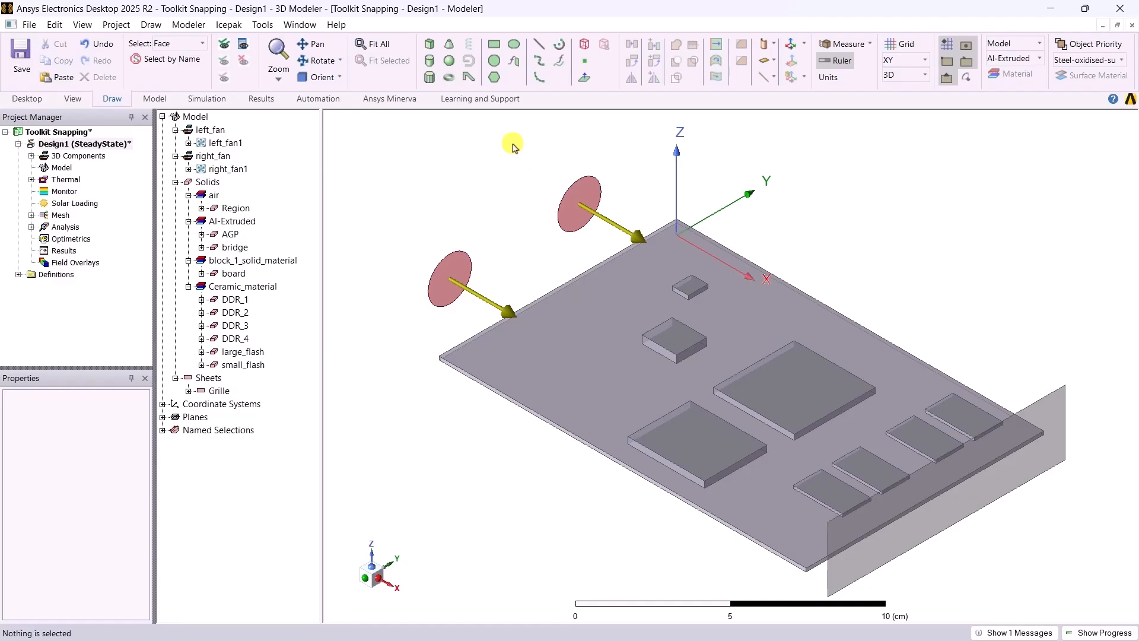
- In Ansys Electronics Desktop, use face selection to pick DDR_4's long side face on its starting Y side
key(f)
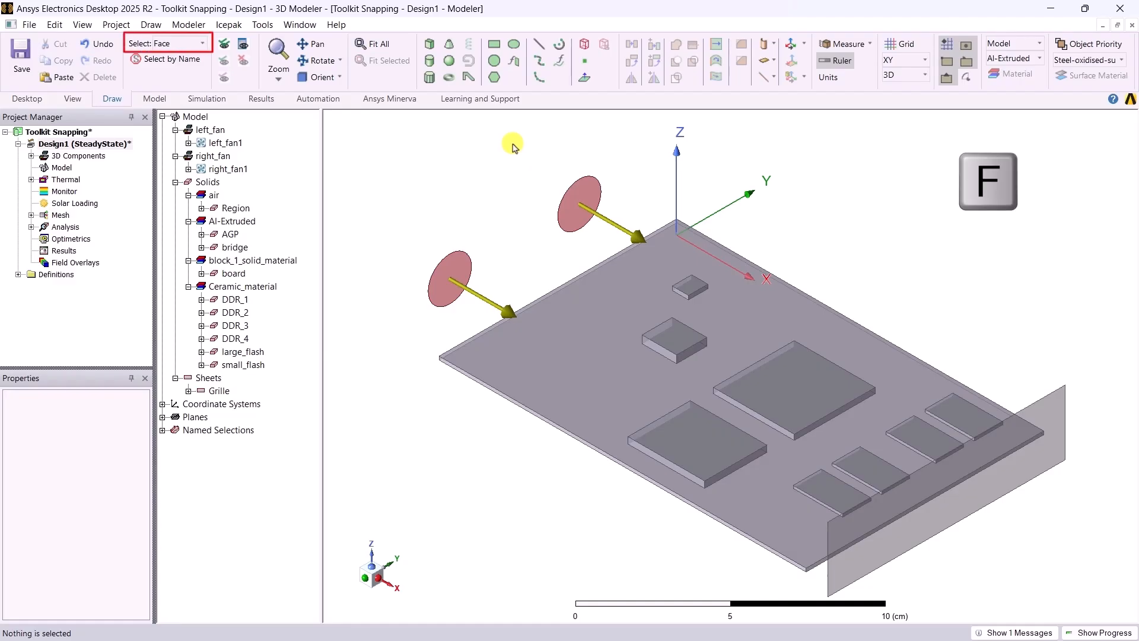
scroll(866, 491, up, 3)
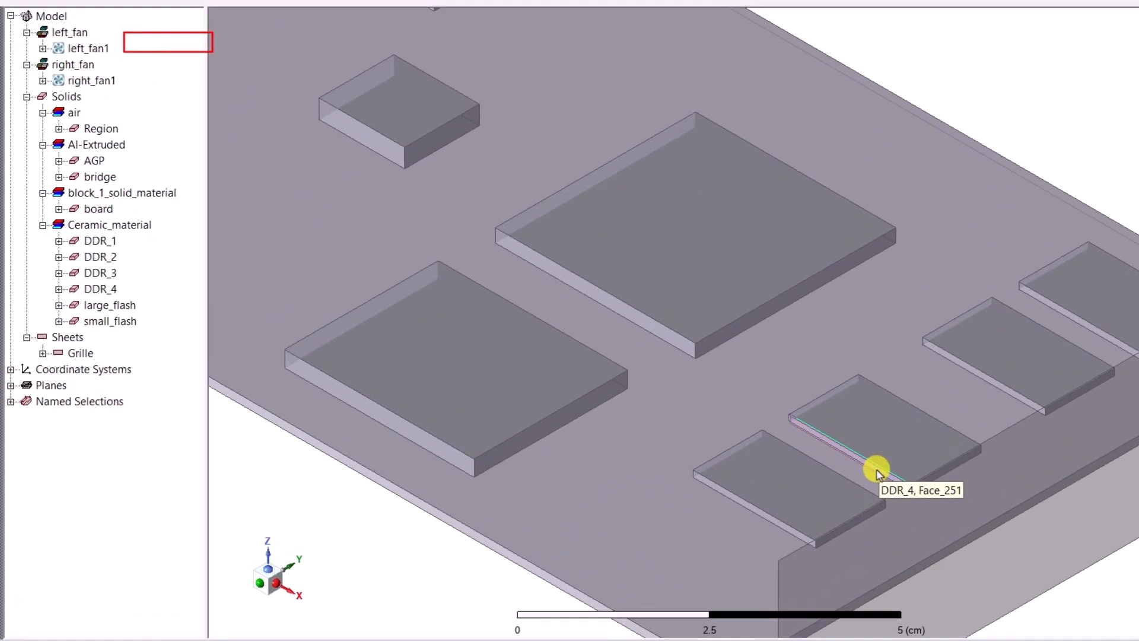
click(878, 473)
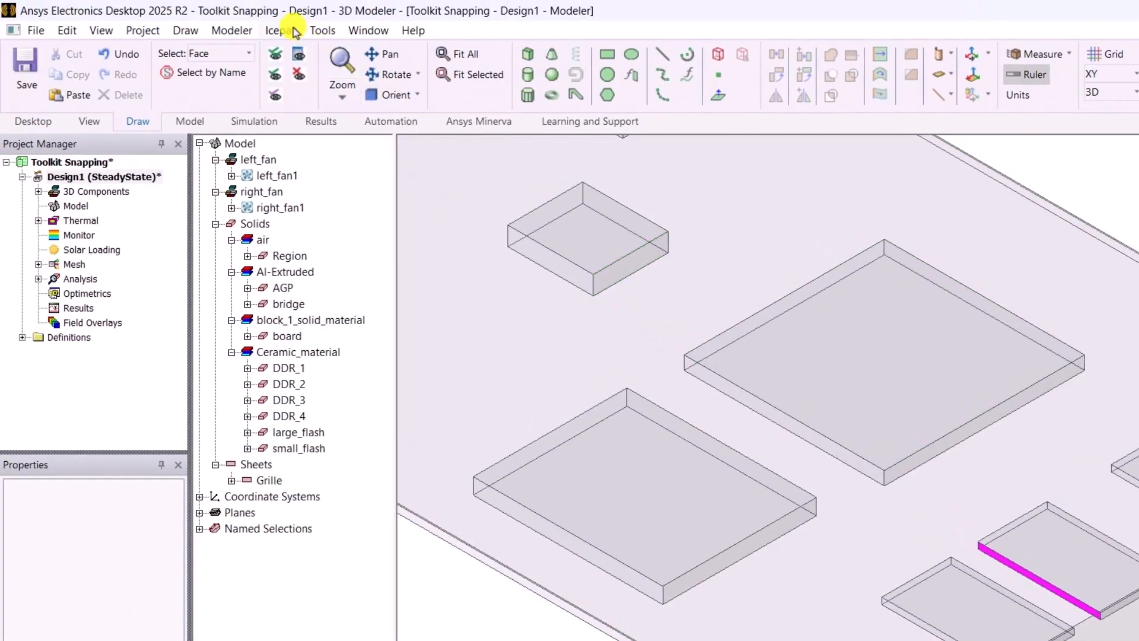
- Examine where the Snap command is offered and its keyboard shortcut settings, leaving without assigning a shortcut
click(289, 29)
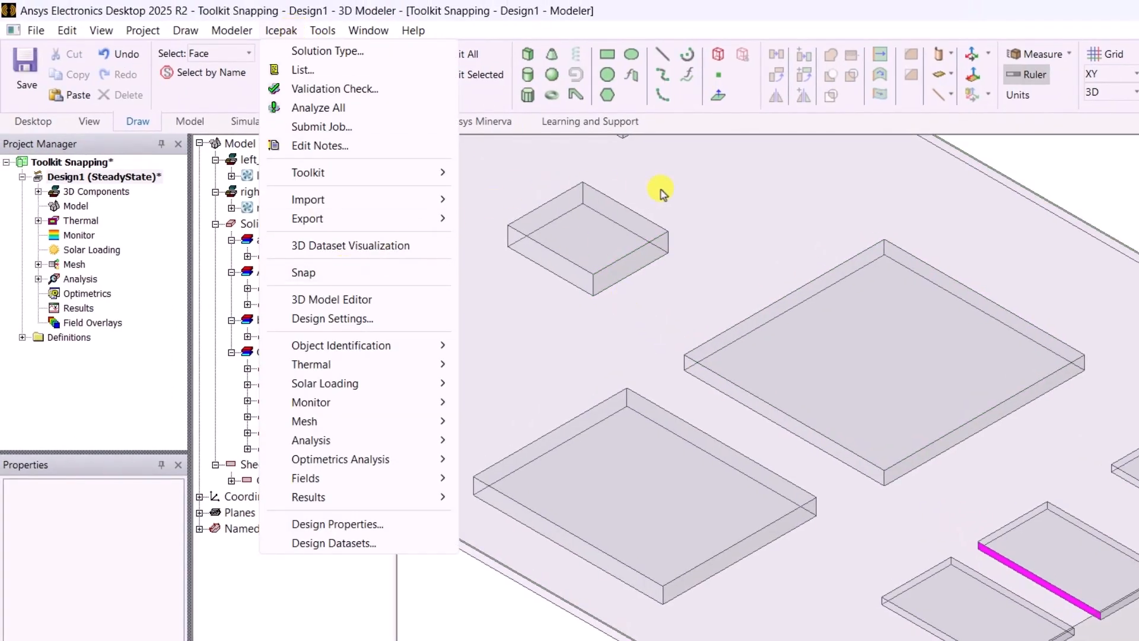
click(681, 170)
right_click(684, 167)
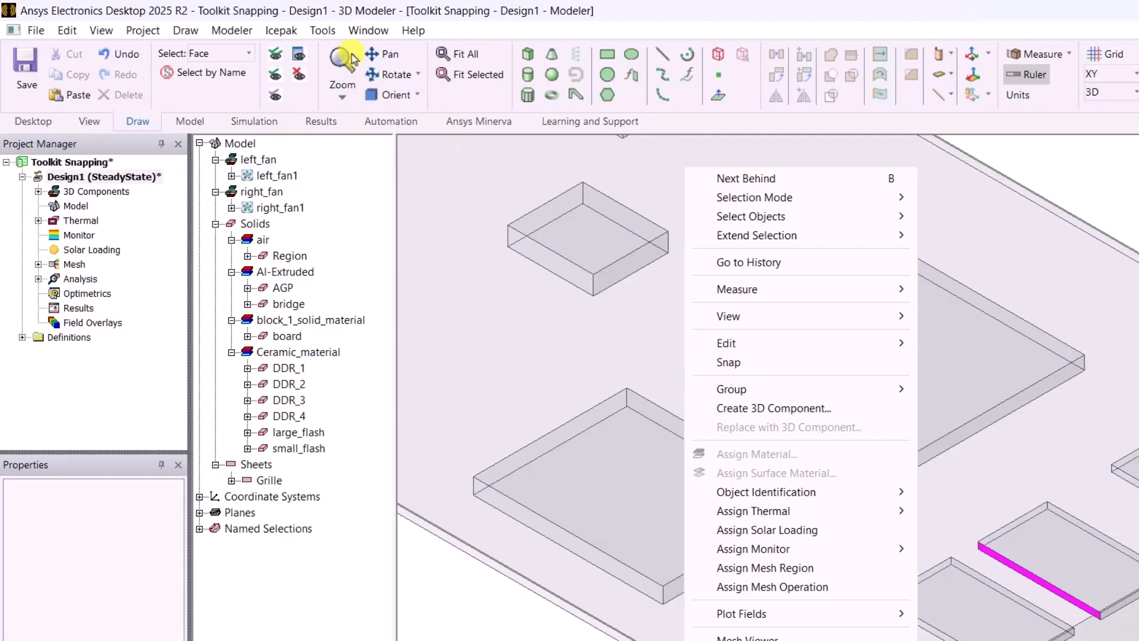
click(325, 31)
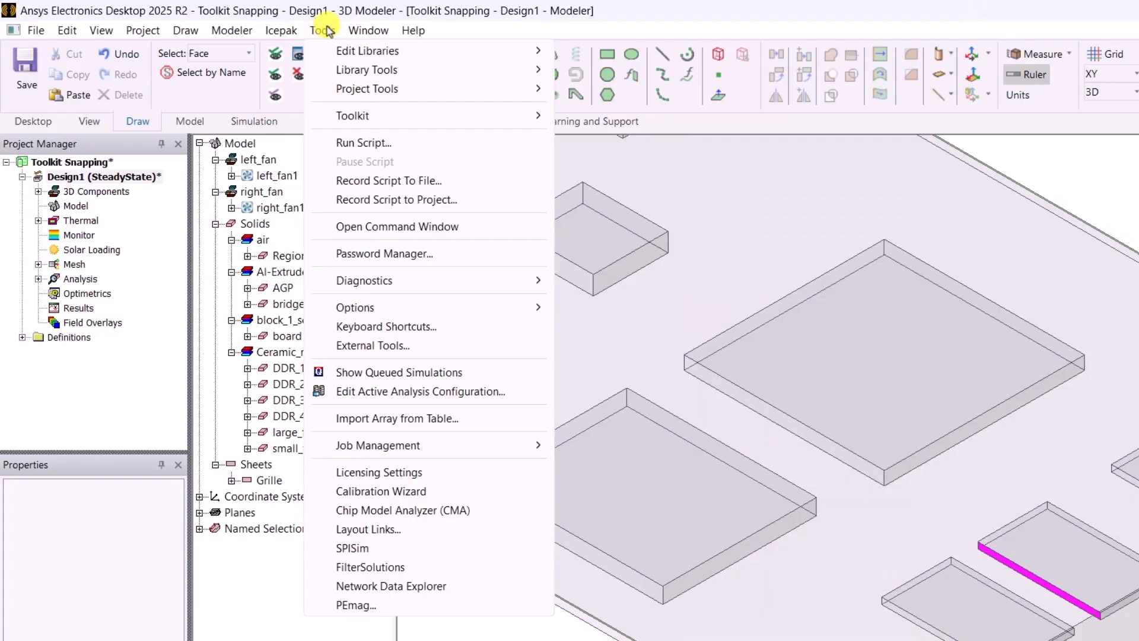
click(444, 327)
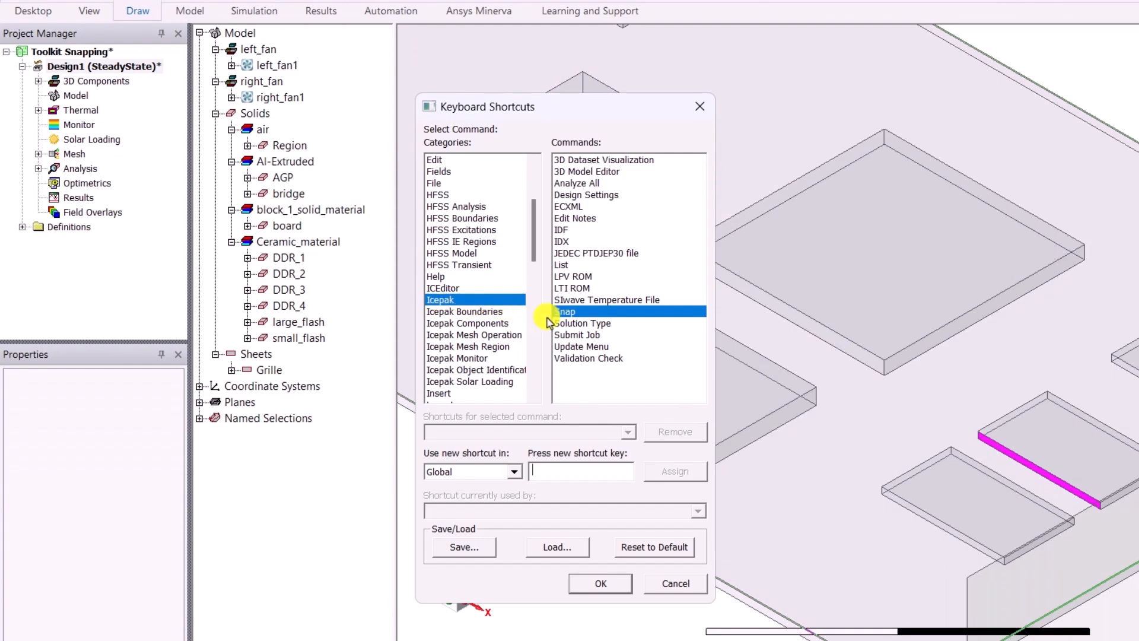
click(674, 584)
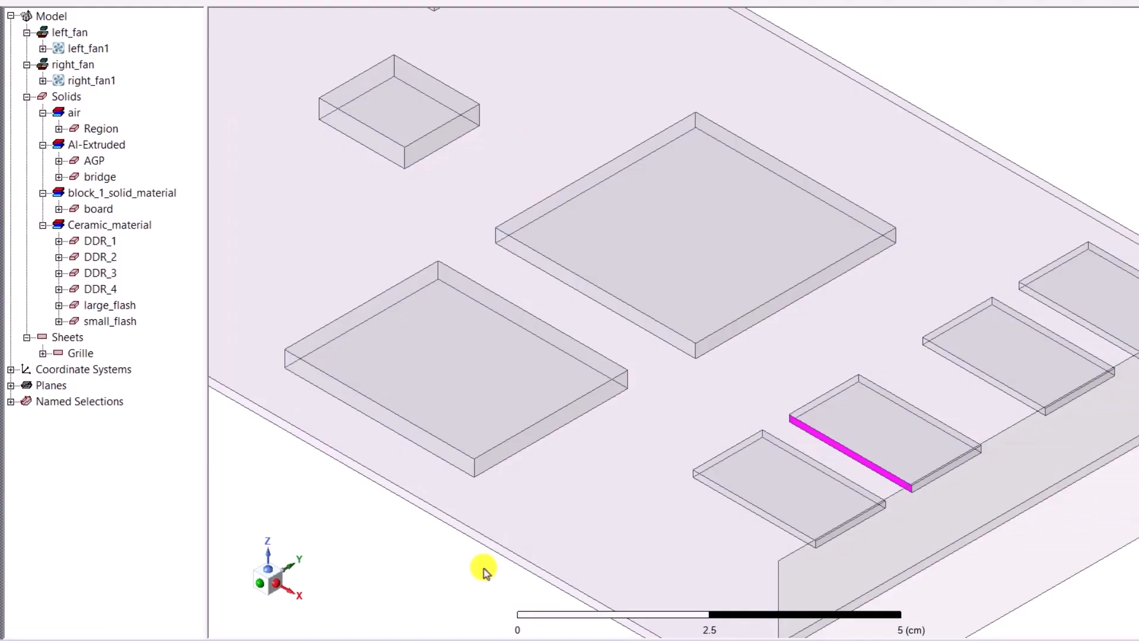
- Snap the selected DDR_4 face along the Y axis to the AGP block's nearest upper corner vertex
right_click(542, 77)
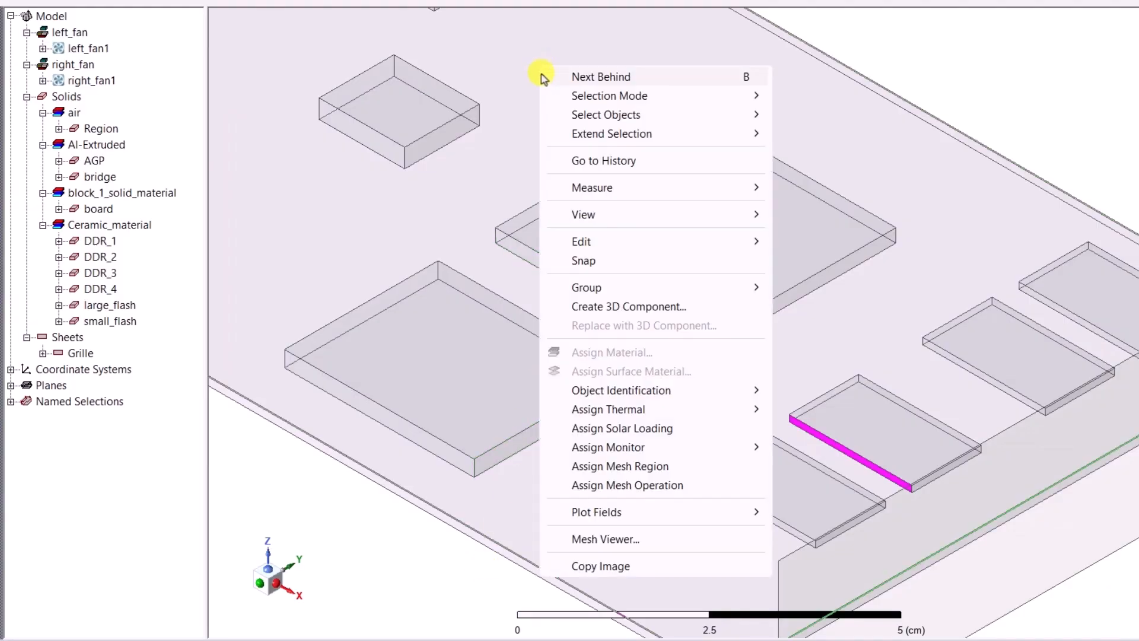
click(623, 264)
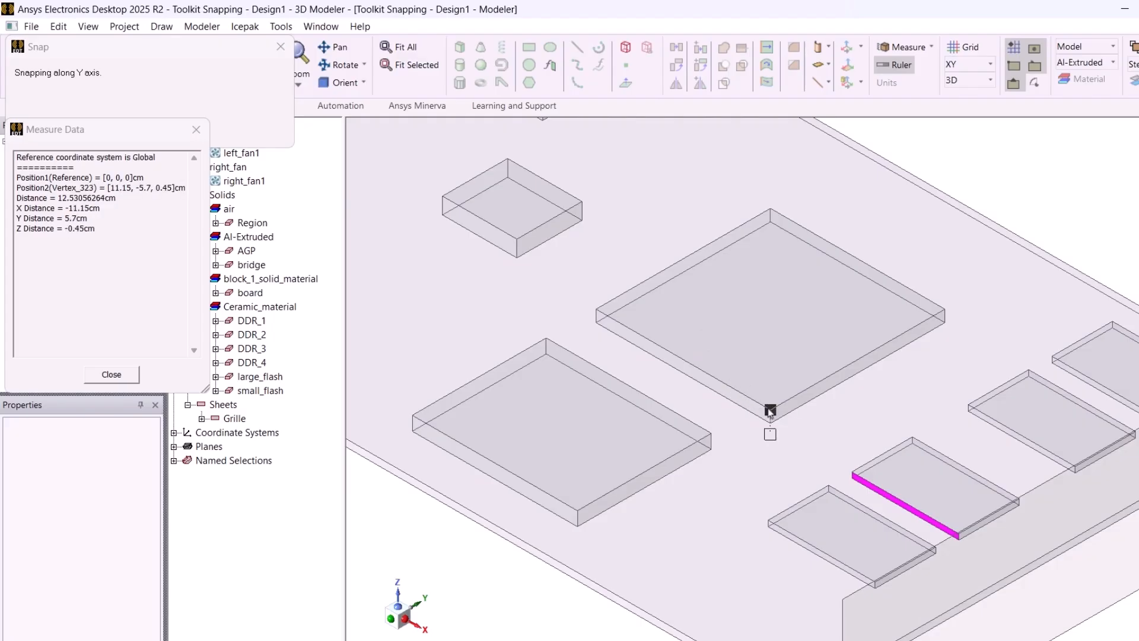
key(Escape)
- Change the selection mode to Object, select the AGP block and open the Snap dialog for it
click(214, 47)
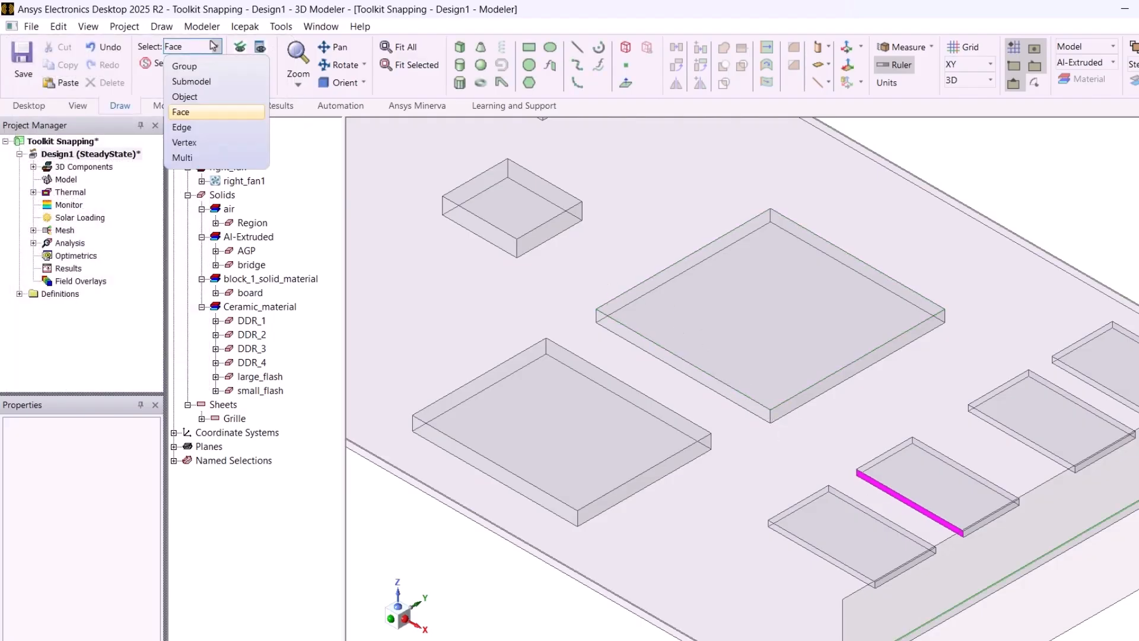
click(213, 96)
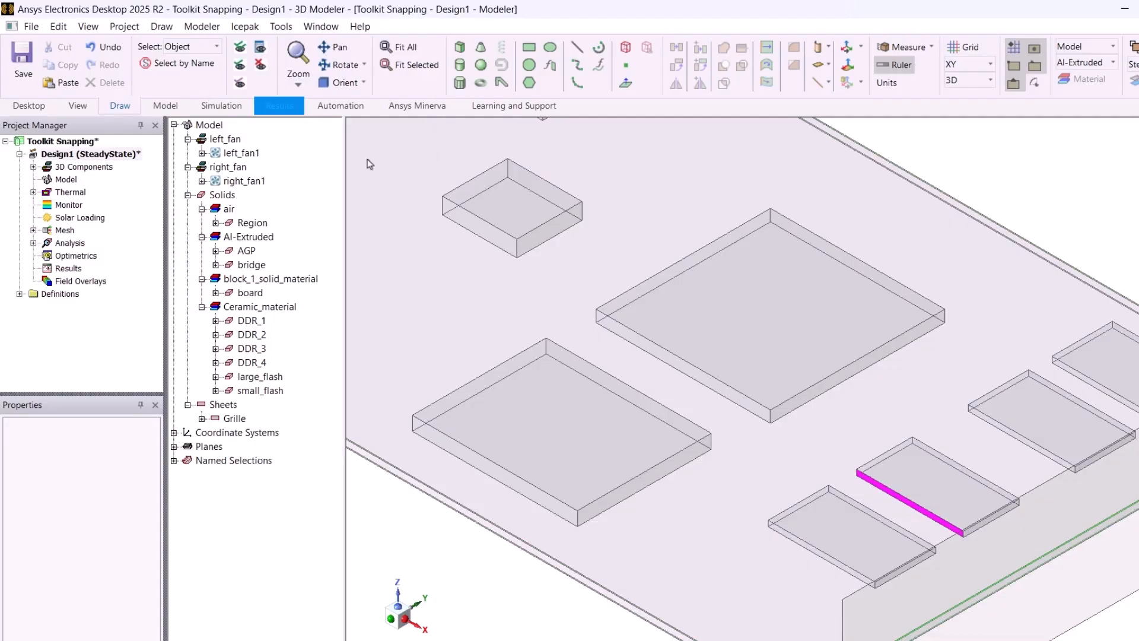
click(693, 294)
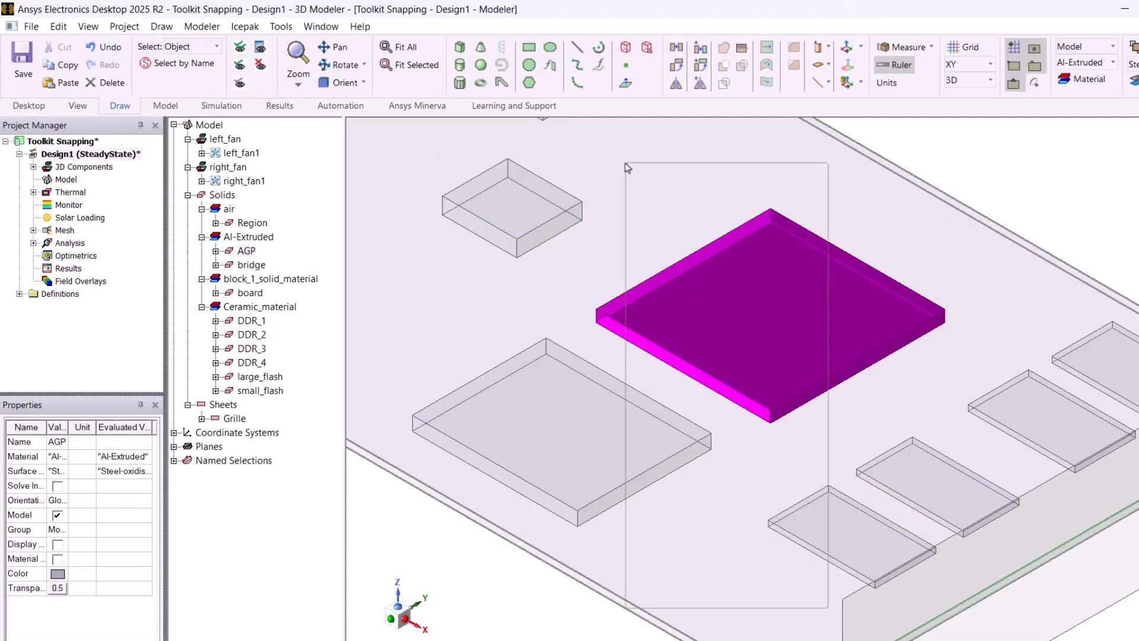
click(708, 333)
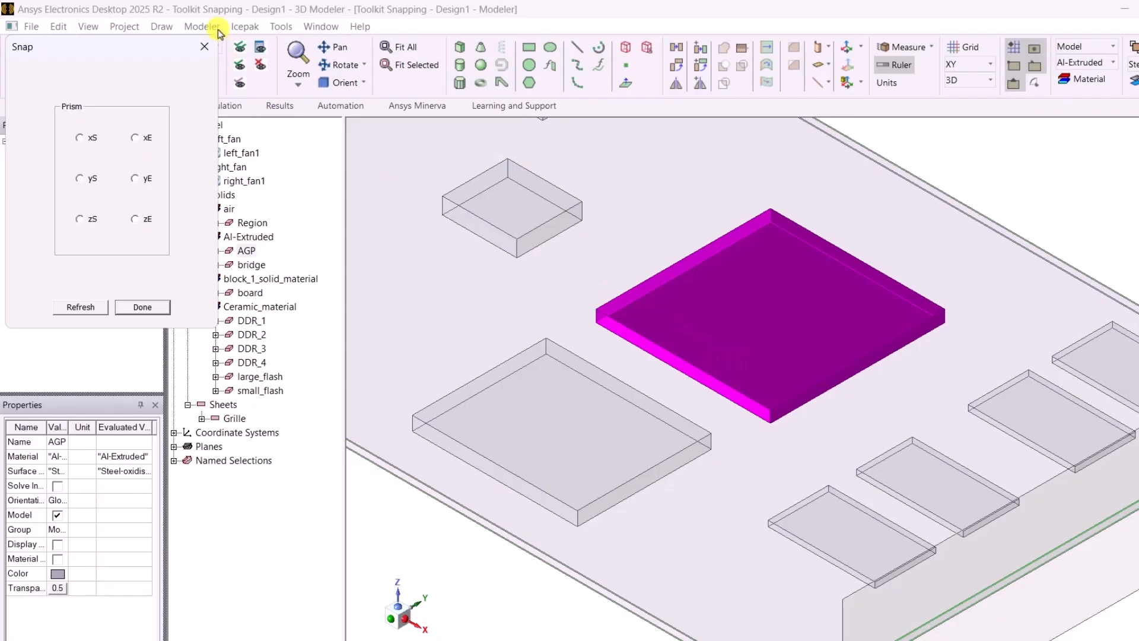
click(201, 27)
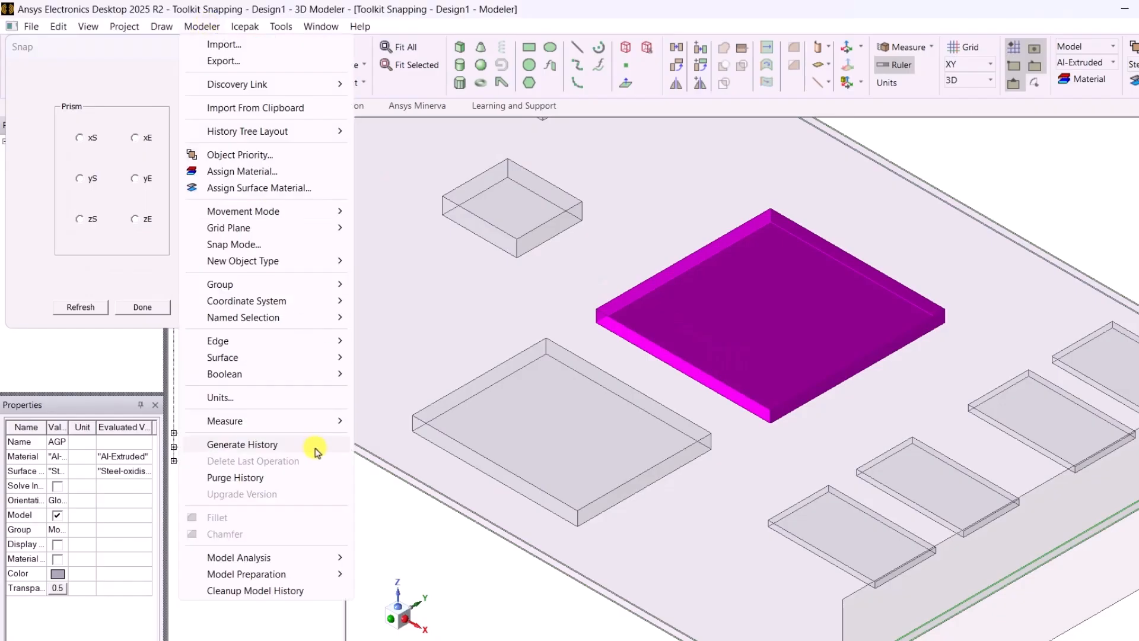
click(419, 503)
click(664, 328)
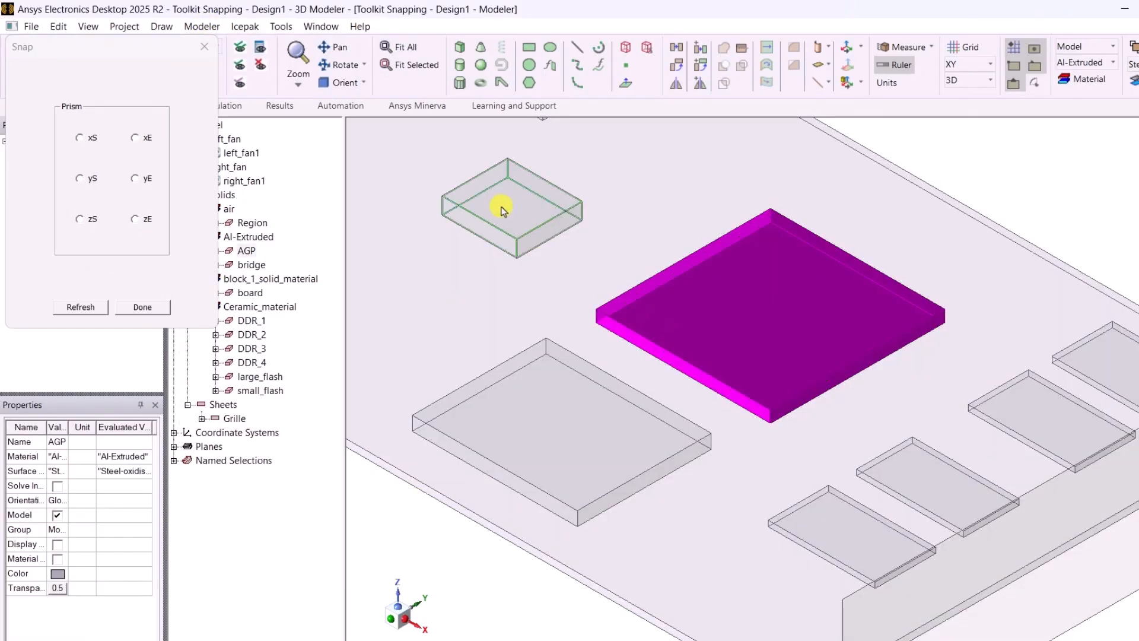
- Snap the AGP block's zS side to the bridge block's lower X-end corner on the board's upper surface
click(346, 83)
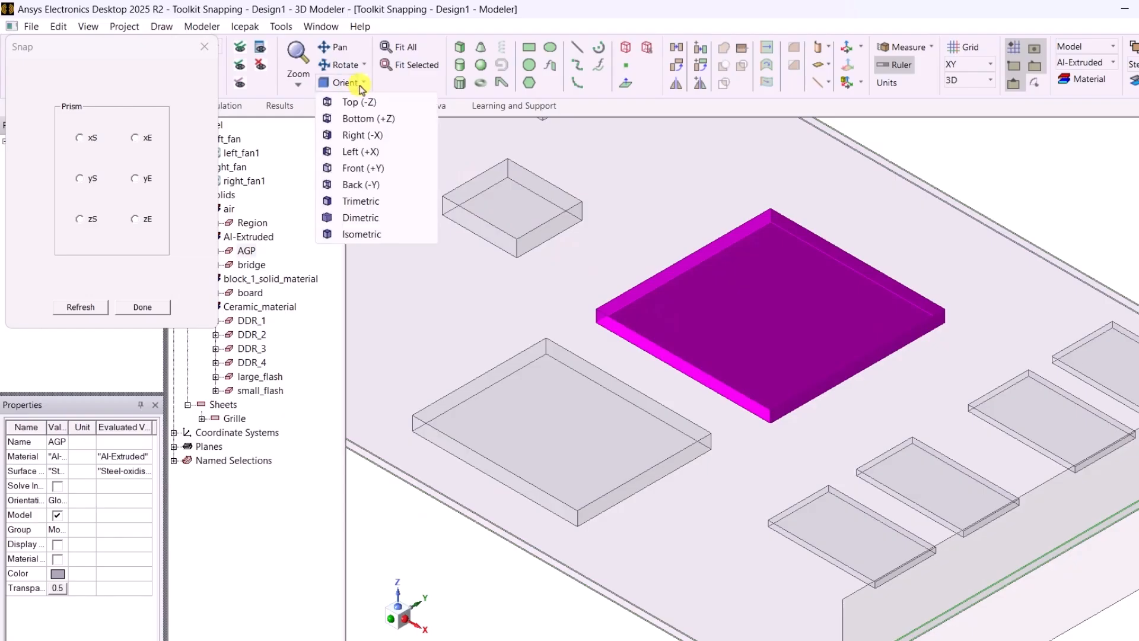
click(380, 170)
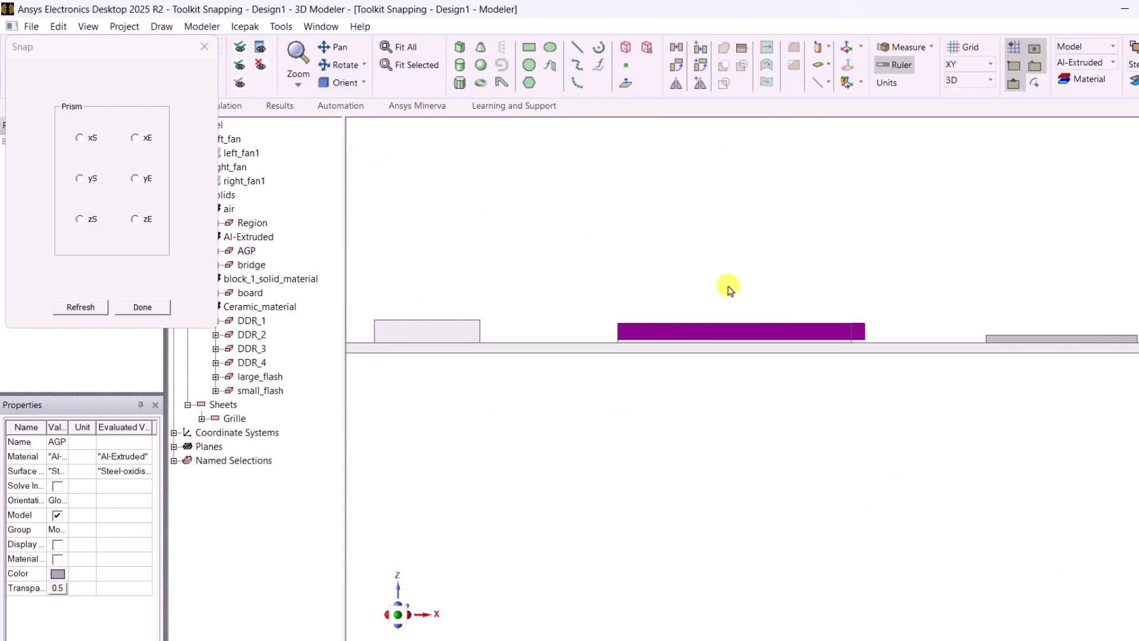
scroll(860, 338, up, 4)
scroll(861, 335, up, 2)
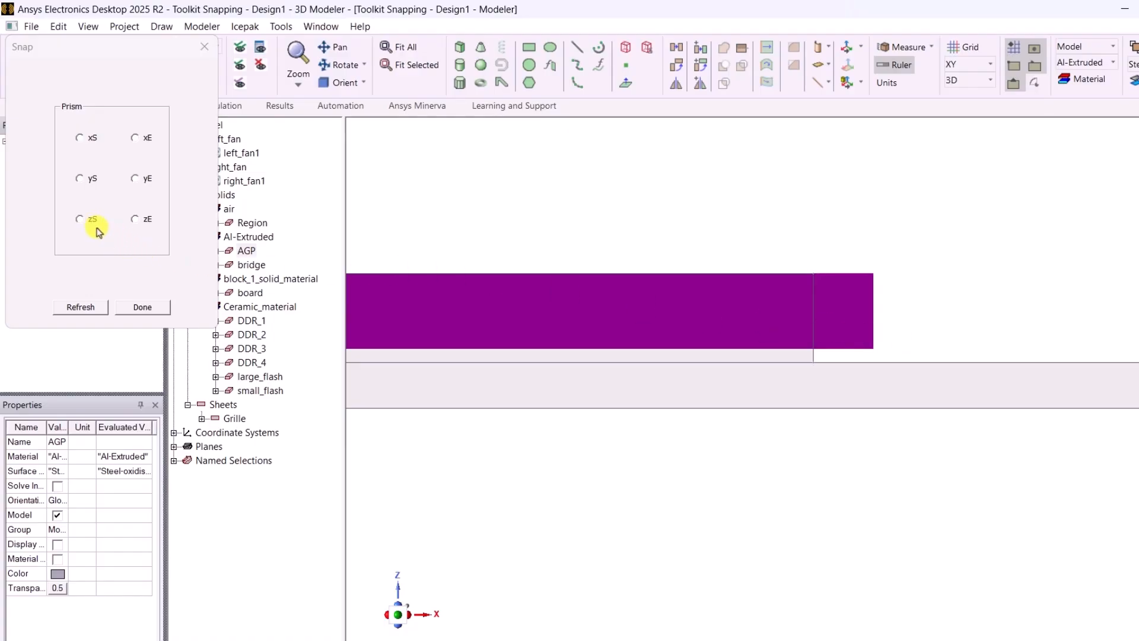
click(80, 220)
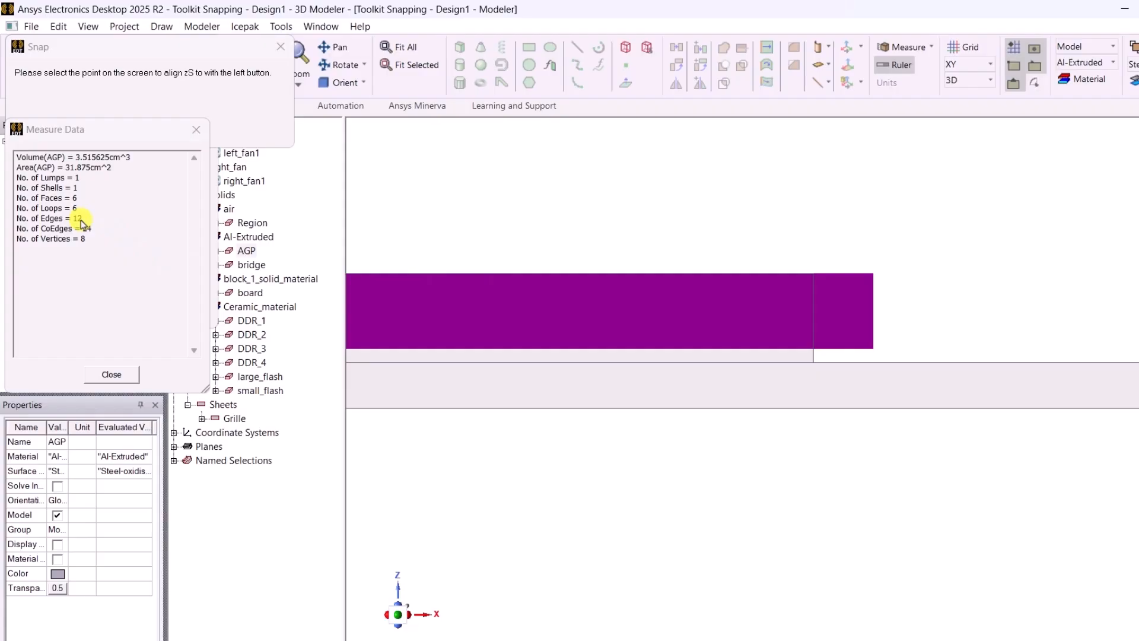
click(813, 363)
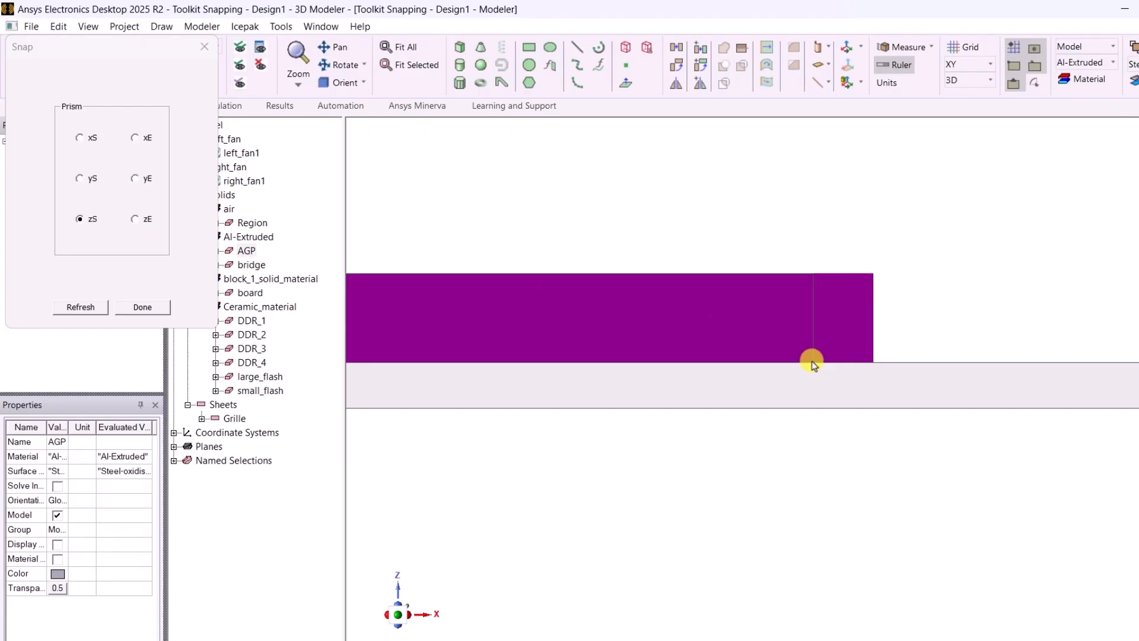
- Refresh the Snap options for the bridge block, snap its xE side to the AGP block's upper X-end corner, and clear the selection
click(755, 331)
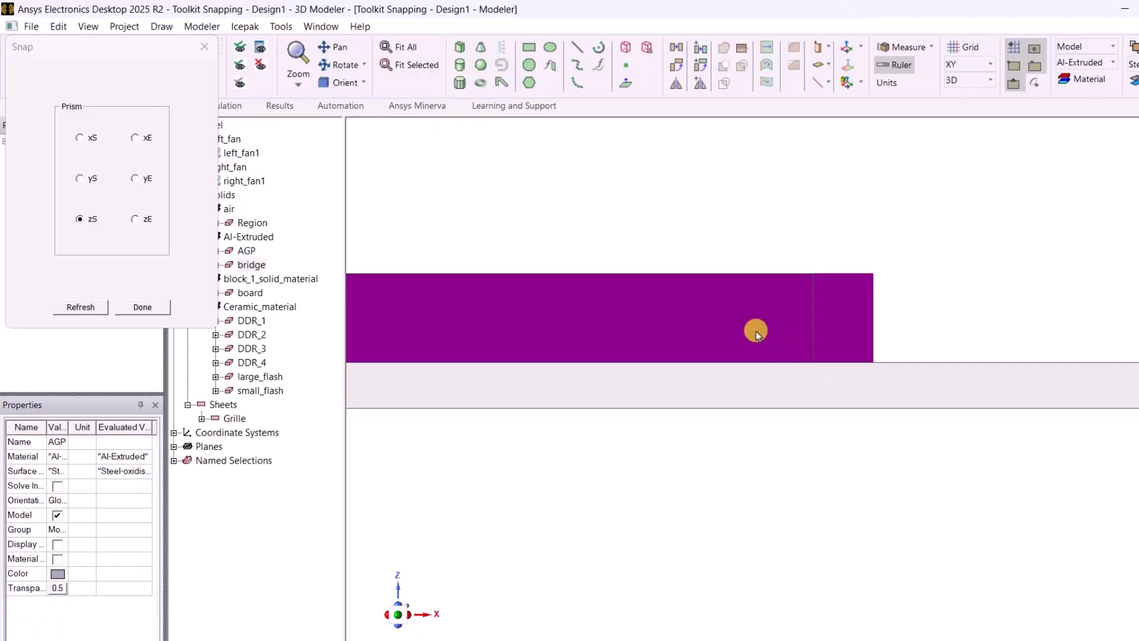
click(82, 308)
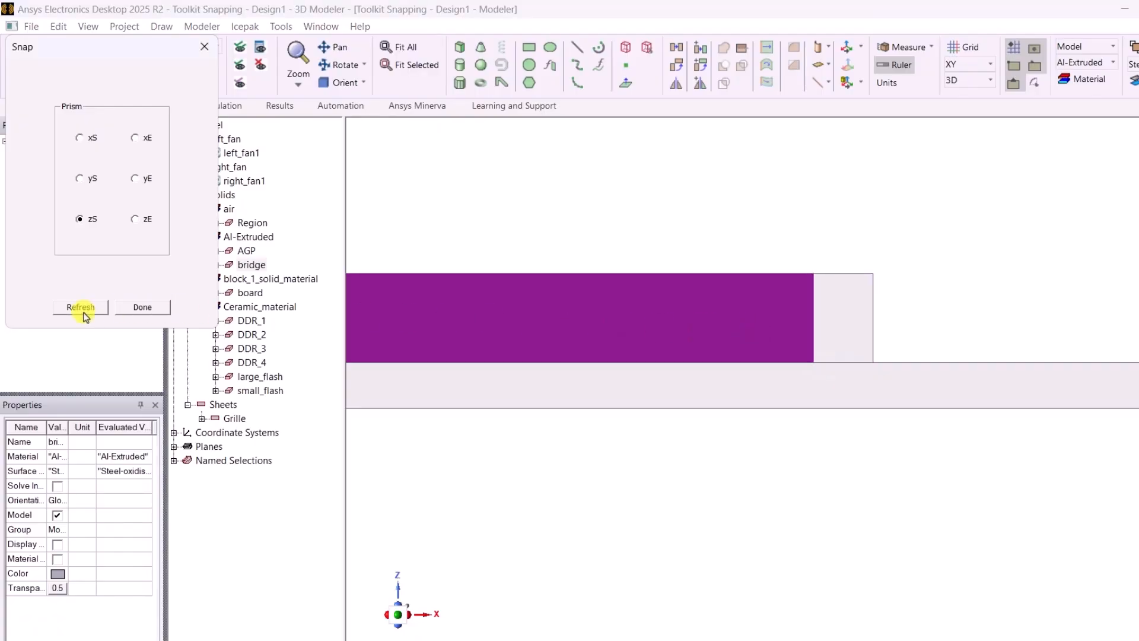
click(135, 138)
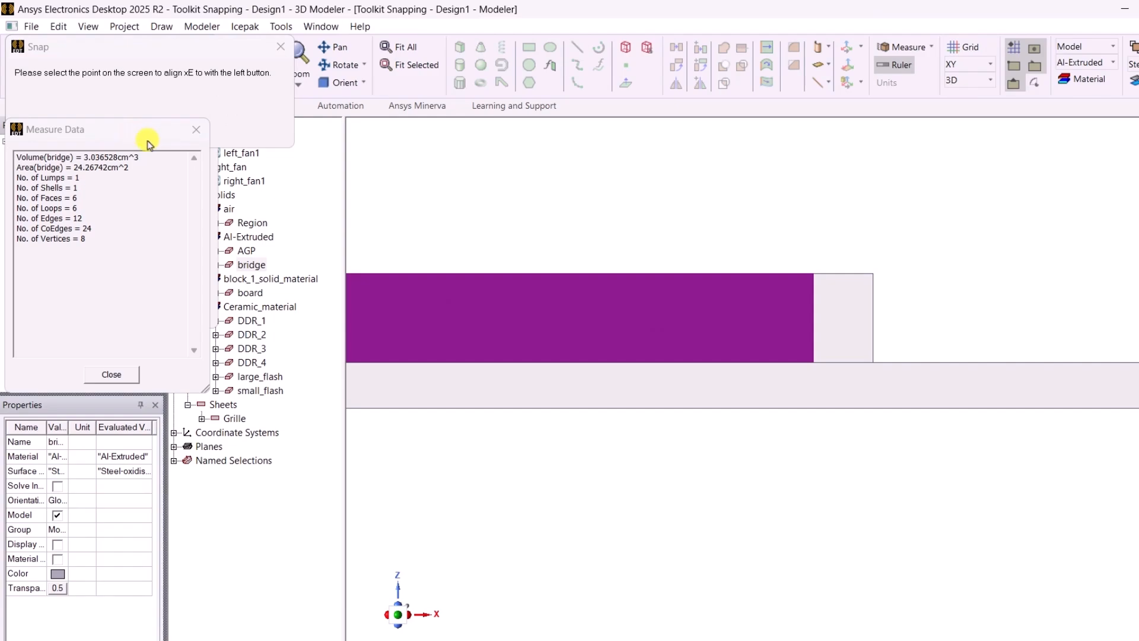
click(873, 273)
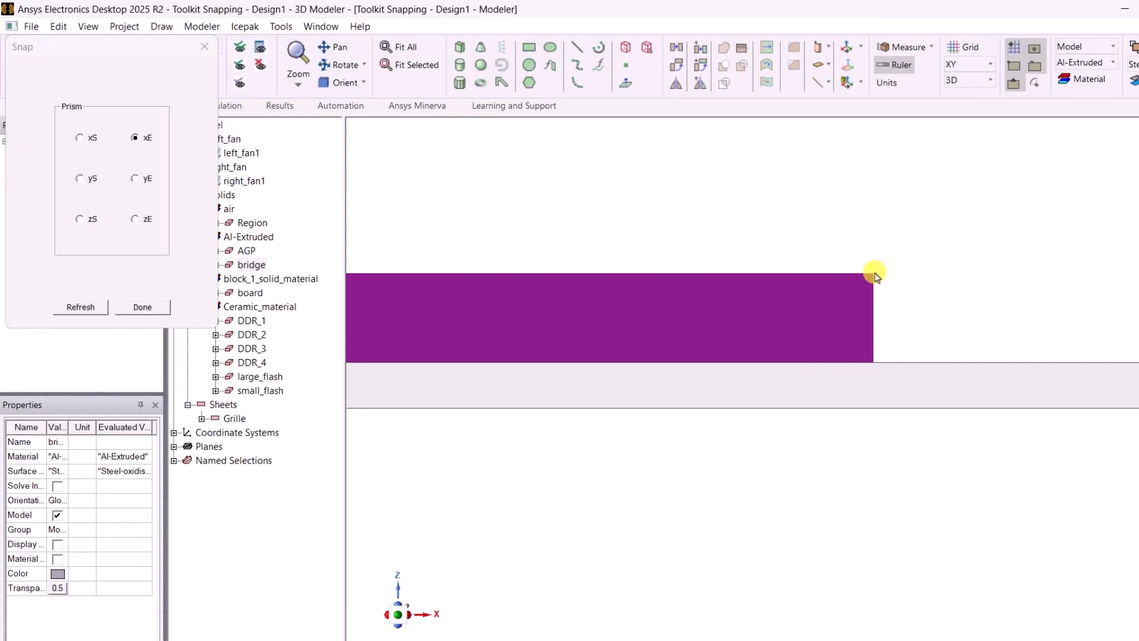
click(326, 82)
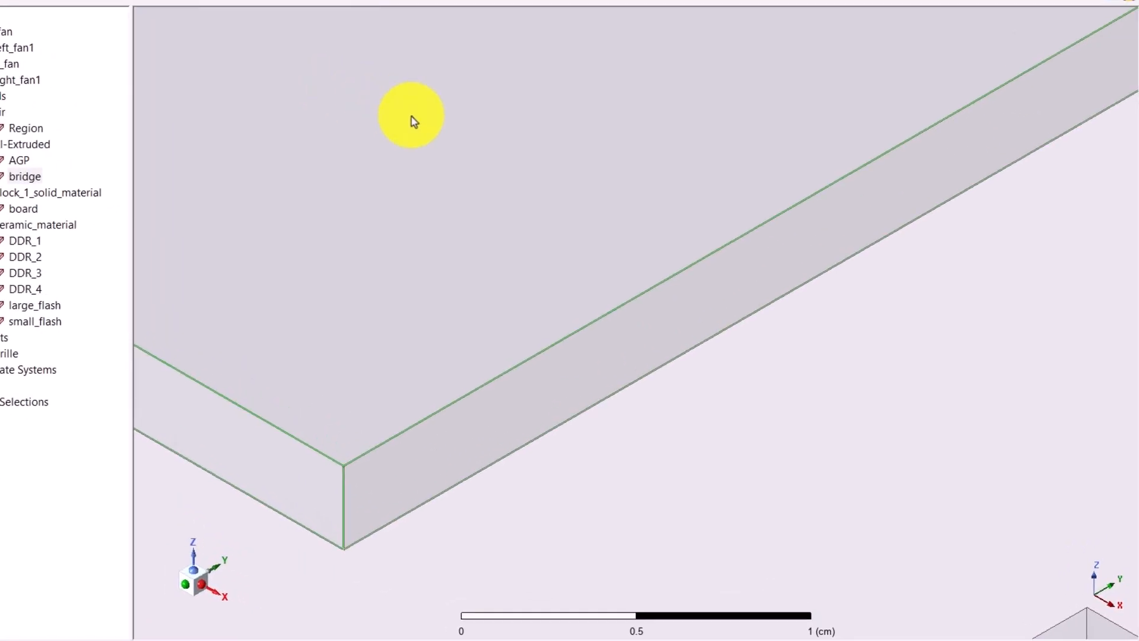
key(ctrl+d)
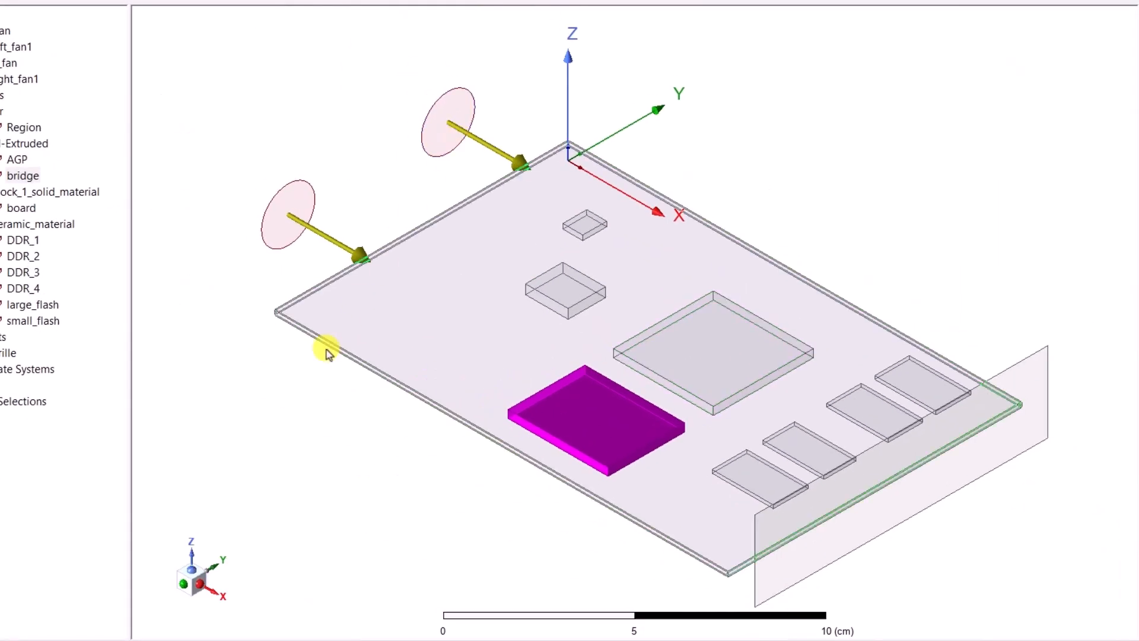
click(297, 387)
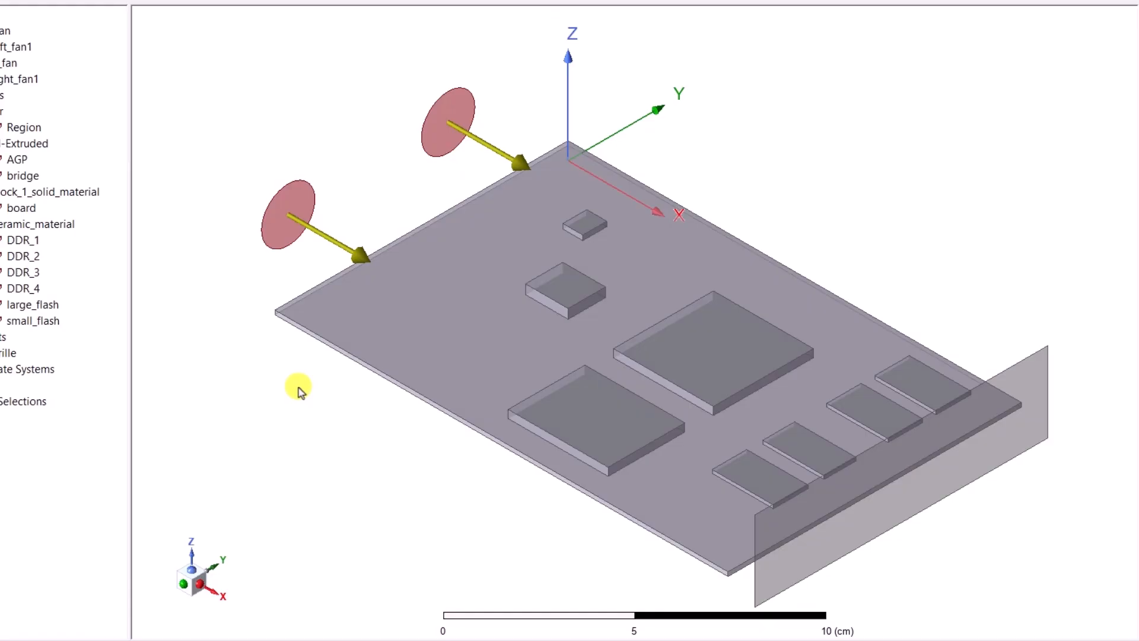